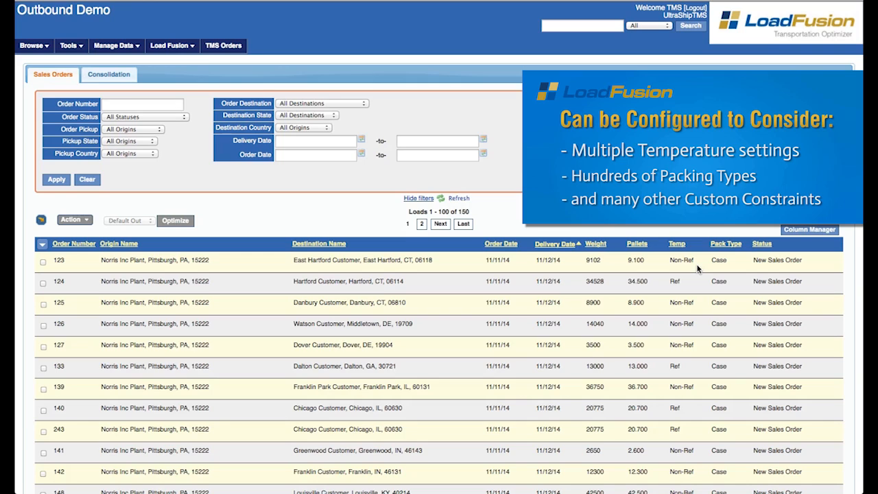
- Sort the sales orders by temperature in descending order and mark all 150 orders as ready for optimization
left_click(677, 245)
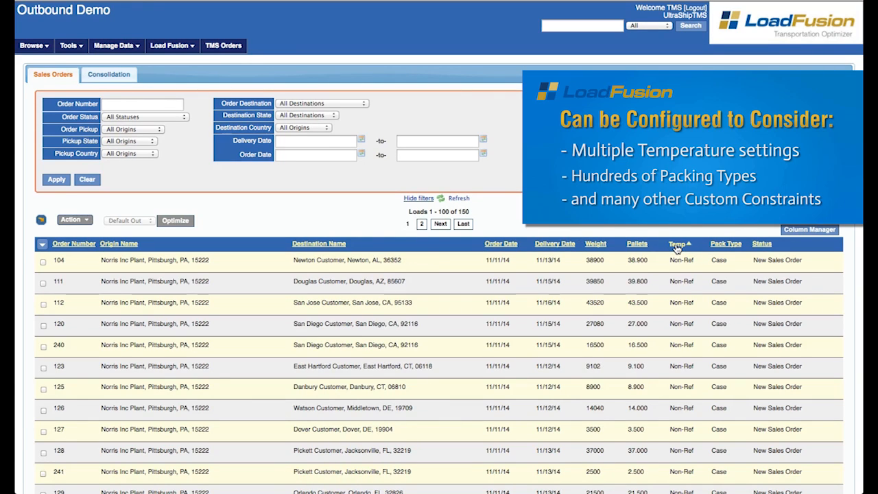
left_click(677, 245)
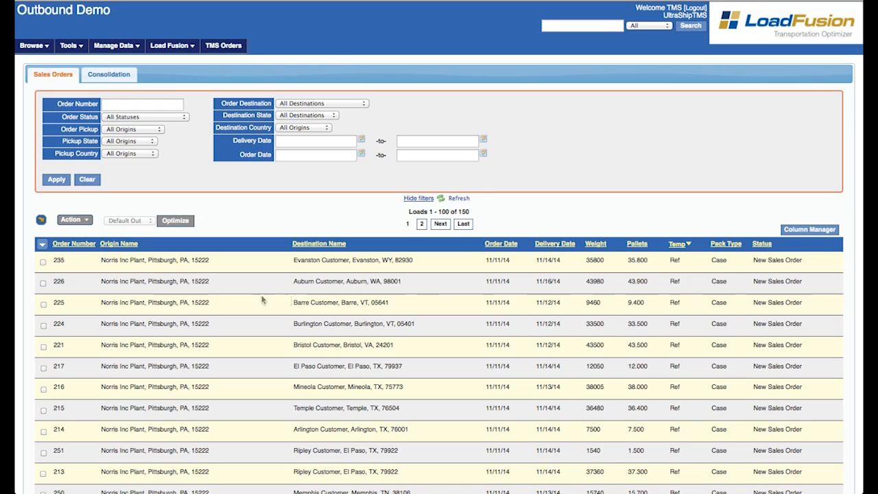
left_click(42, 246)
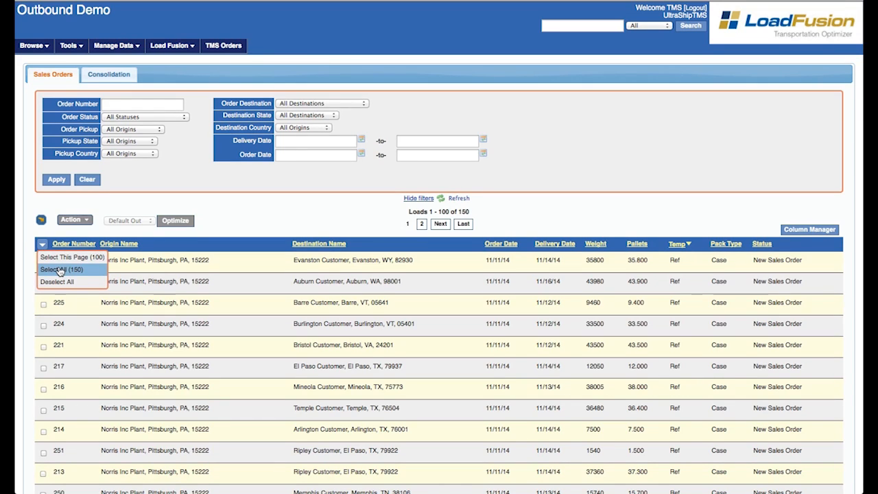
left_click(60, 269)
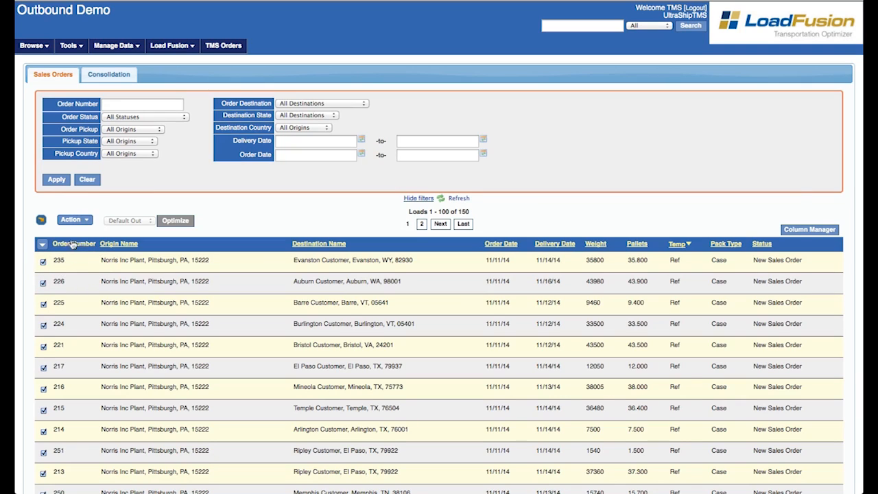
left_click(83, 223)
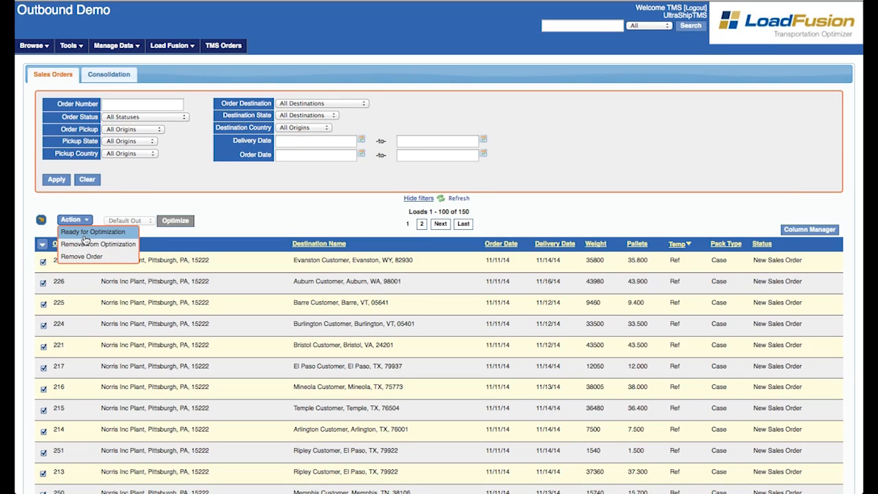
left_click(84, 236)
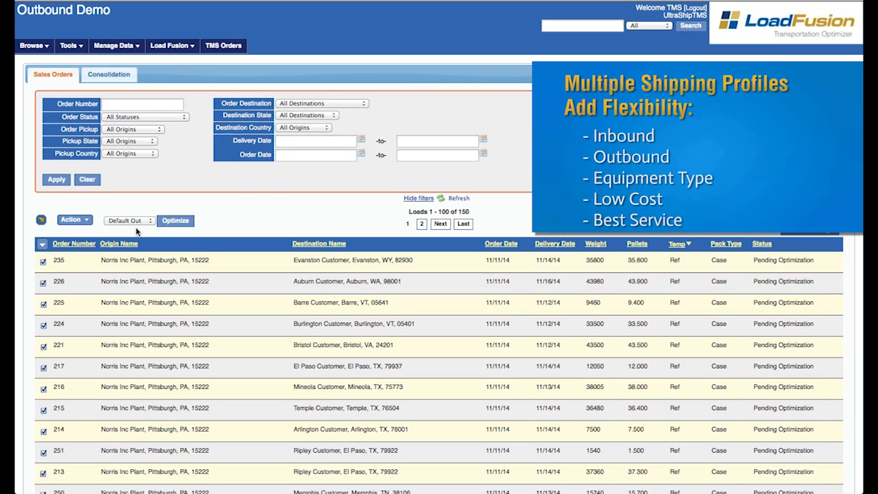
- Run the optimization on the pending orders with the Default Out shipping profile
left_click(141, 222)
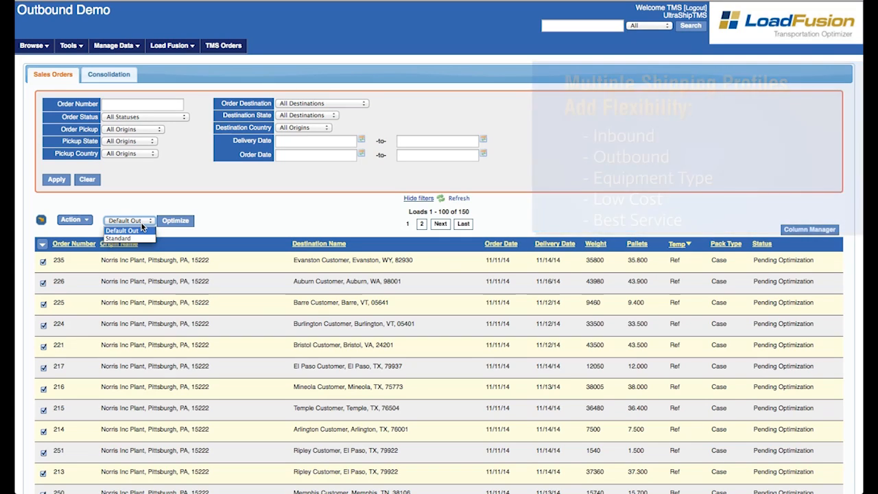
left_click(141, 232)
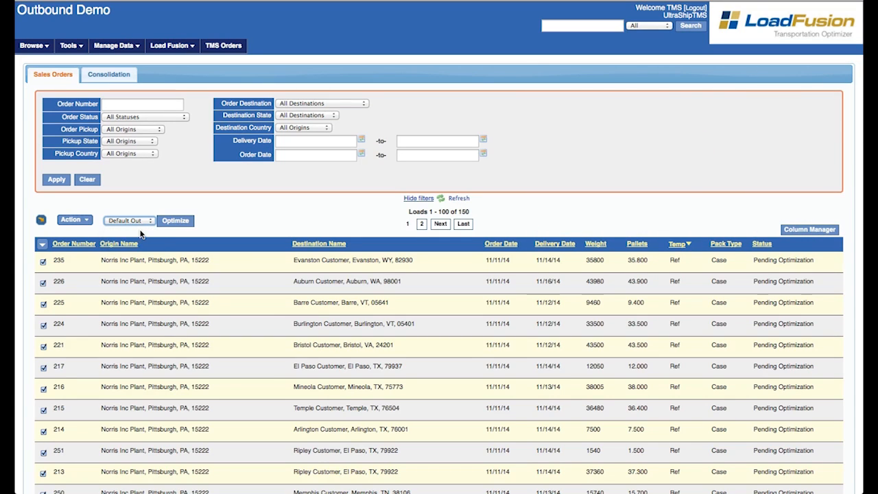
left_click(177, 227)
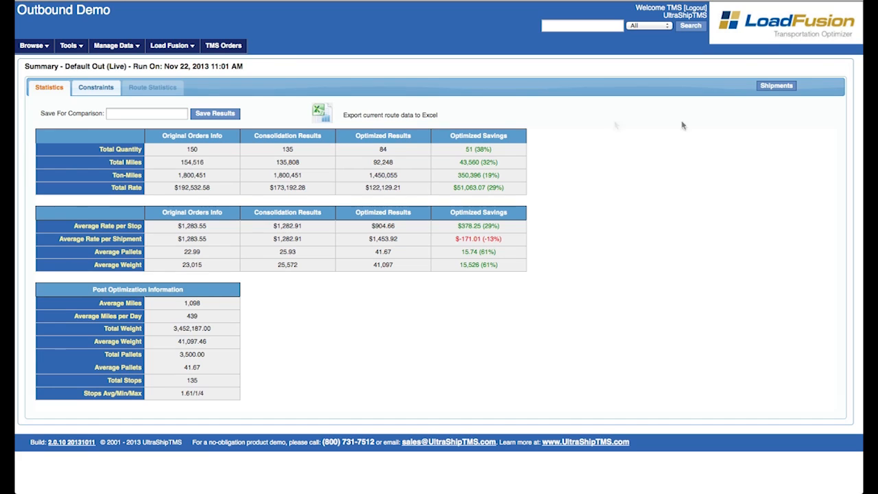
- Open the optimized shipments, expand all routes and examine them on the full-width map before restoring the route list
left_click(781, 88)
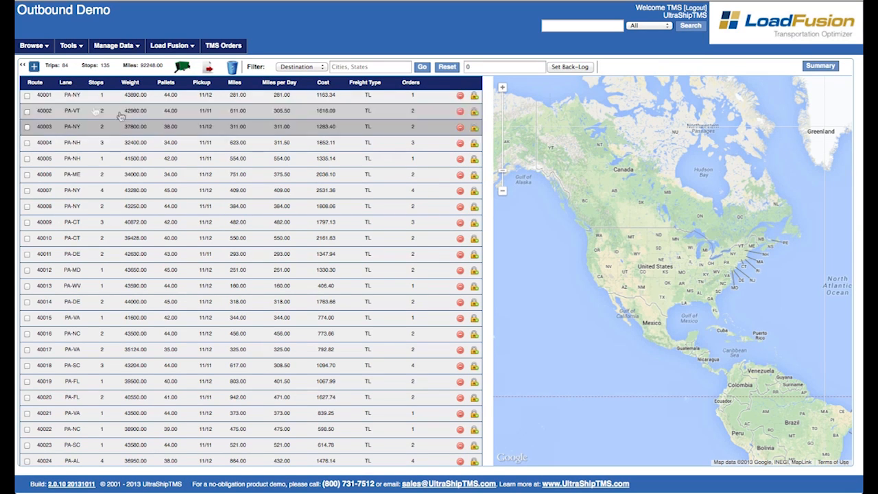
left_click(34, 66)
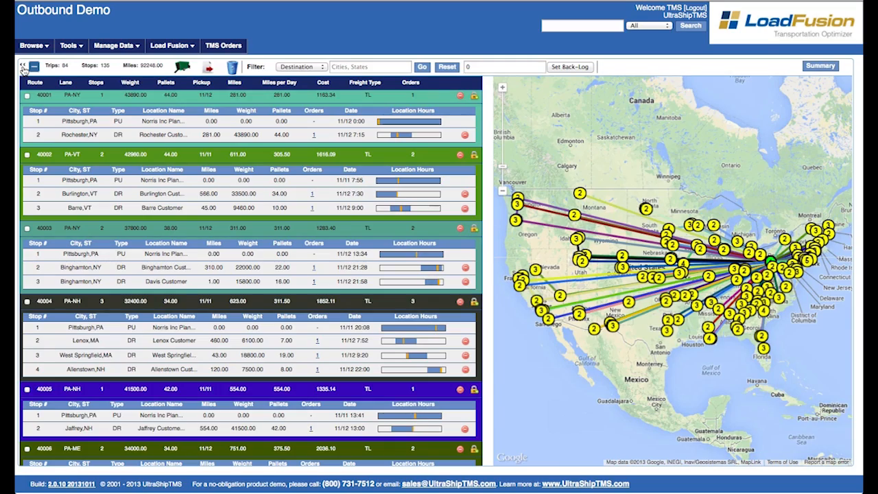
left_click(23, 67)
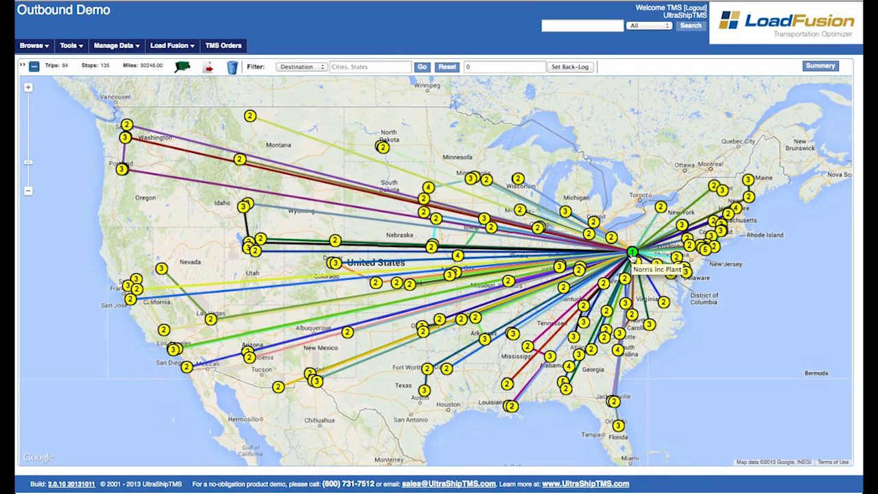
mouse_move(537, 281)
left_mouse_down()
mouse_move(604, 246)
mouse_move(418, 285)
mouse_move(477, 271)
left_mouse_up()
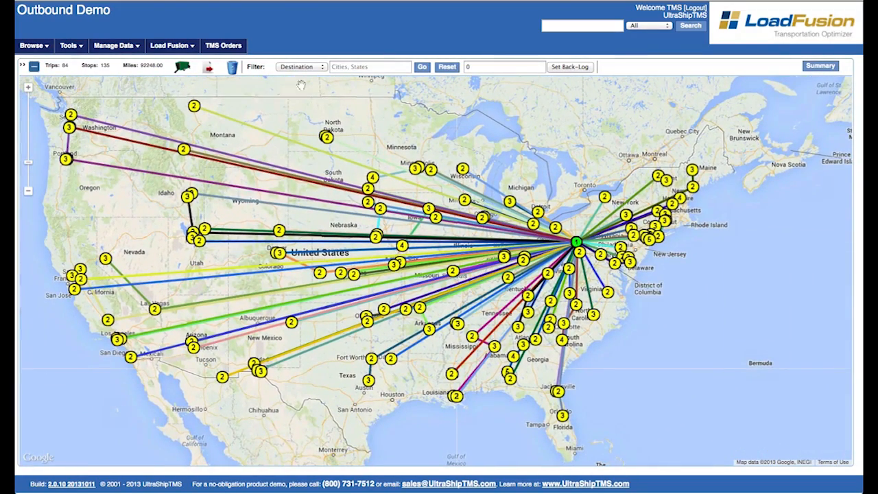
left_click(23, 66)
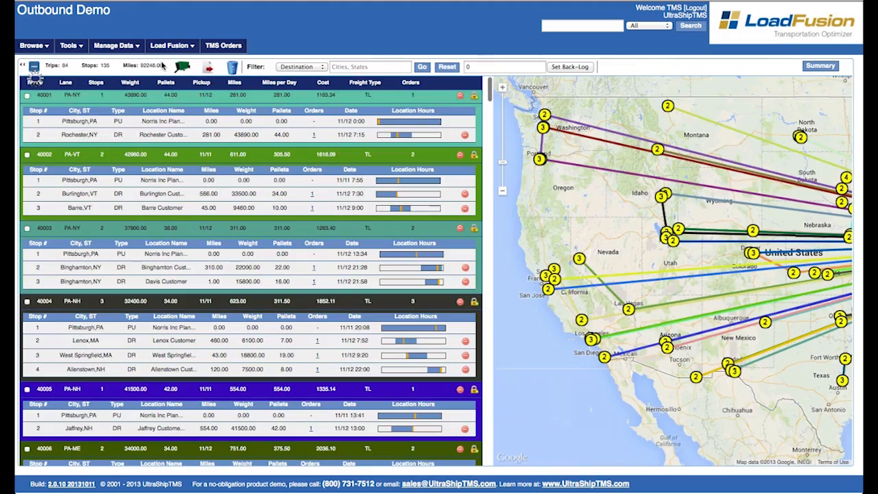
- Filter the routes by destination to FL,GA and expand the stops of all matching routes
left_click(358, 66)
type("fl")
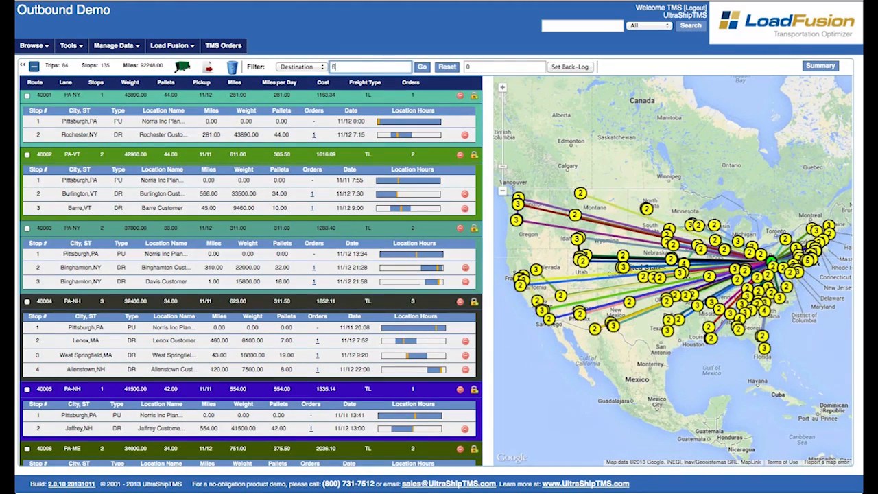
type(",ga")
left_click(422, 67)
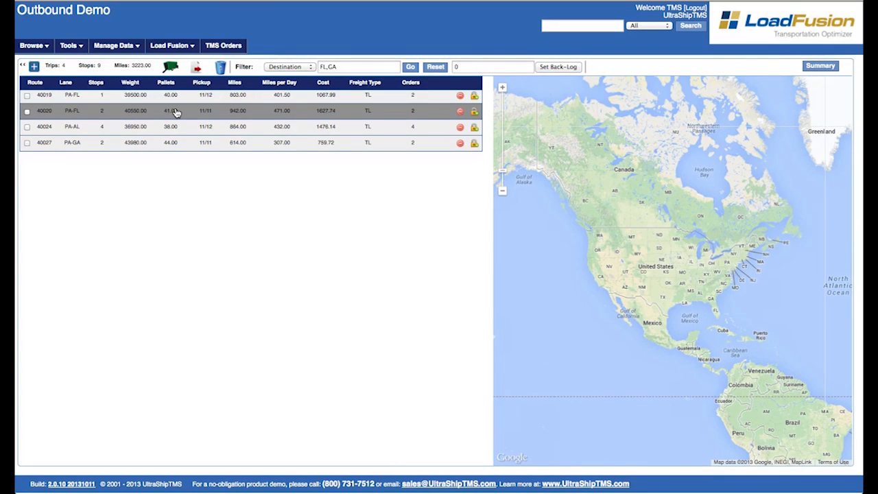
left_click(34, 67)
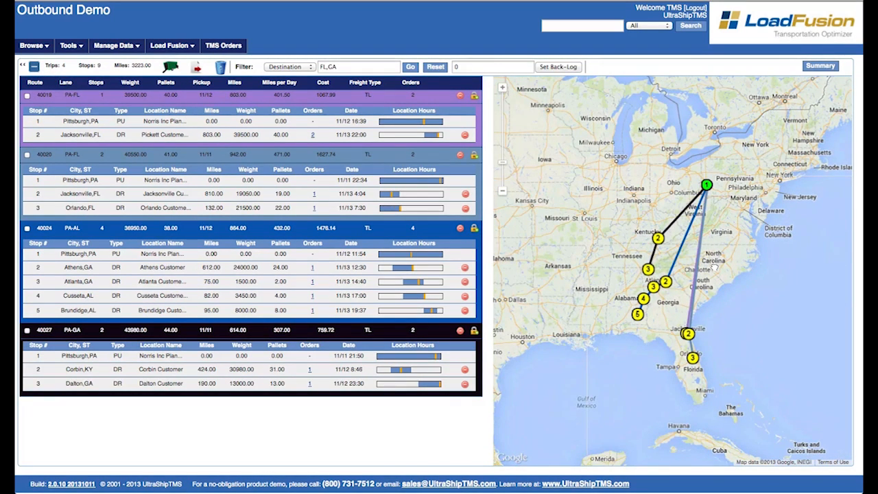
- Examine the Georgia and Florida routes on the map, looking closely at the two that pass through Jacksonville
left_click_drag(713, 268, 722, 260)
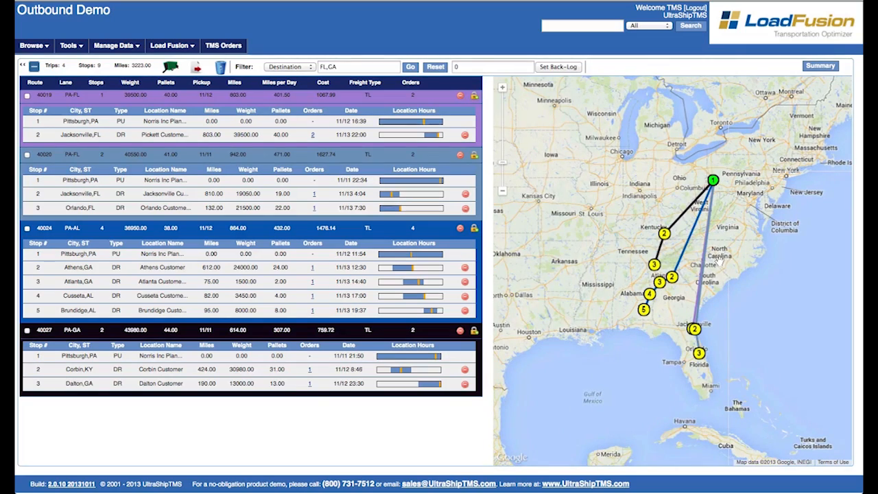
left_click(503, 88)
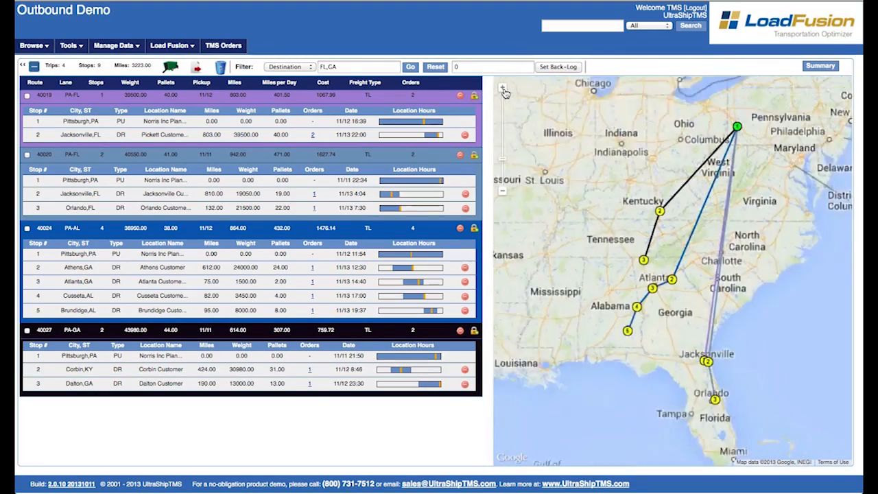
left_click(502, 88)
left_click_drag(761, 289, 707, 173)
left_click_drag(796, 288, 803, 206)
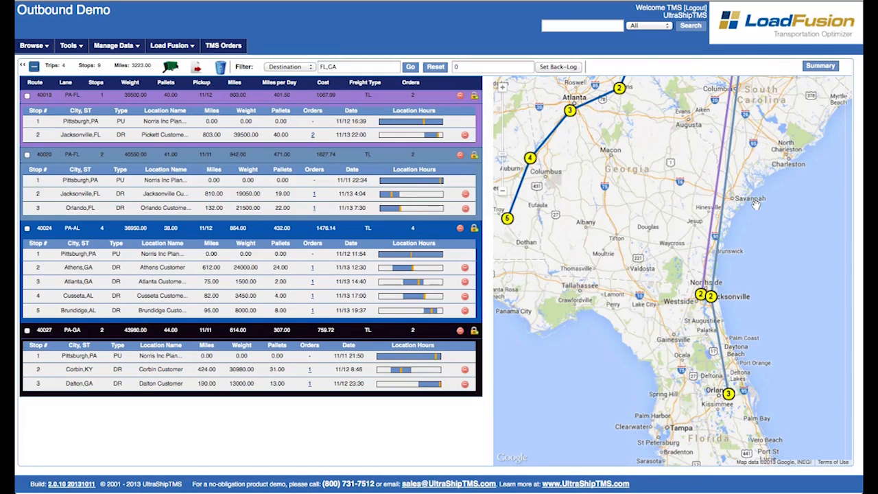
left_click(717, 198)
left_click(720, 214)
- Move the Jacksonville stop from route 40019 into route 40020 and review the constraints that route 40020 violates
left_click_drag(149, 134, 151, 184)
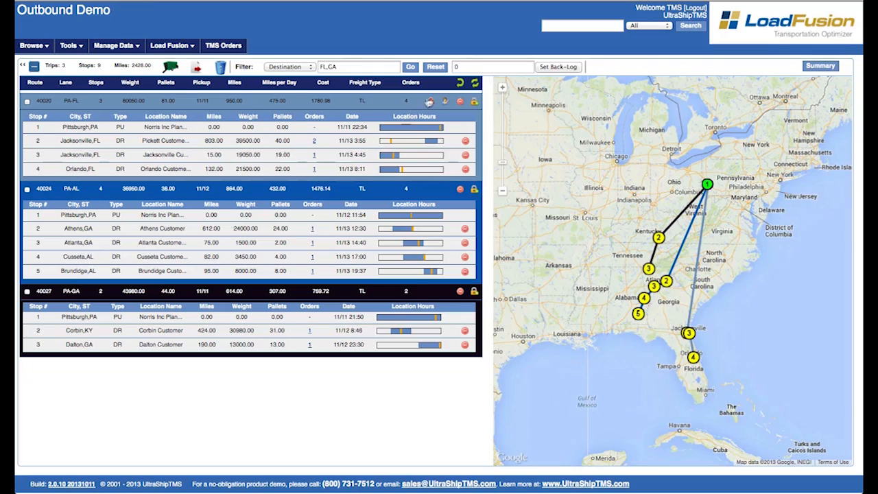
left_click(431, 102)
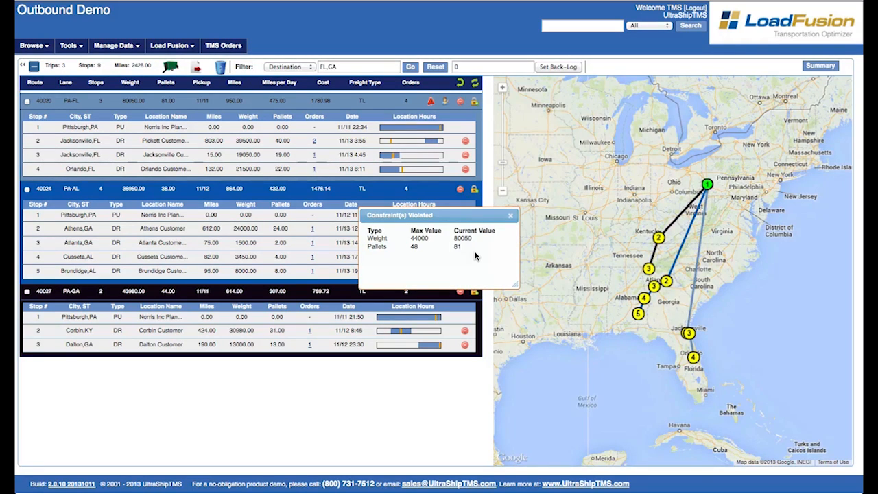
left_click(510, 218)
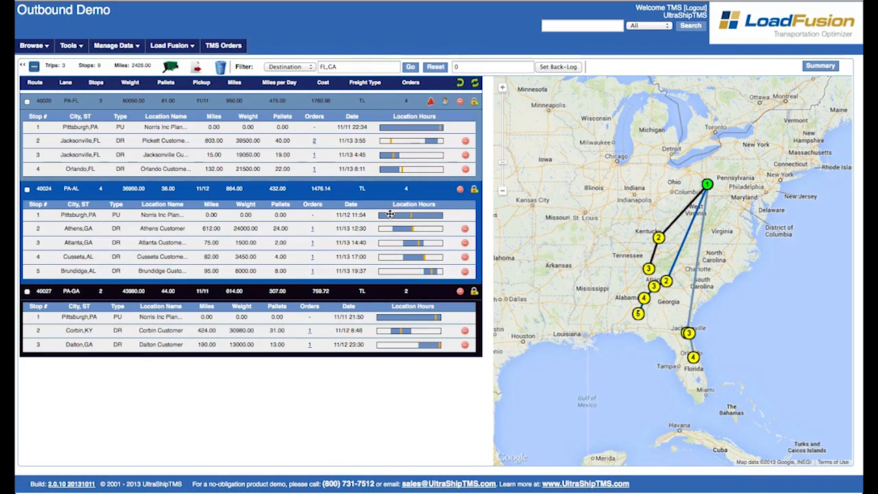
- Check the location hours of the stops on route 40024 and revert the stop move, expanding route 40019 again
mouse_move(389, 215)
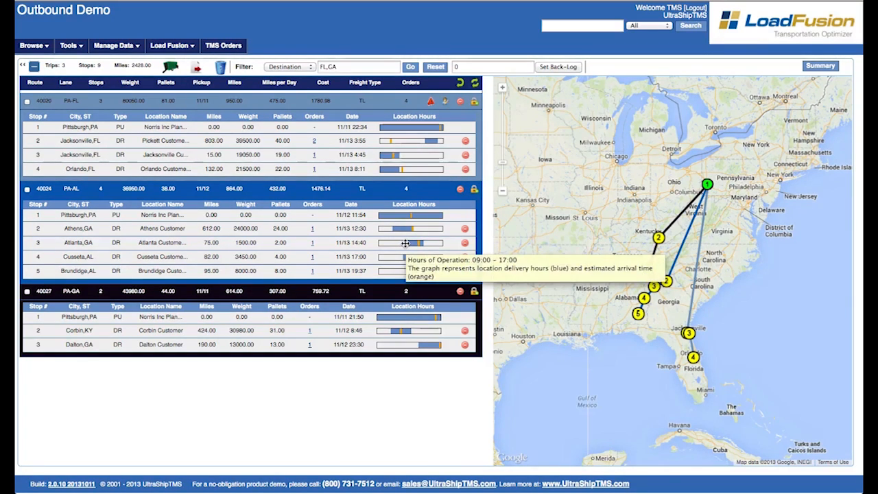
mouse_move(406, 256)
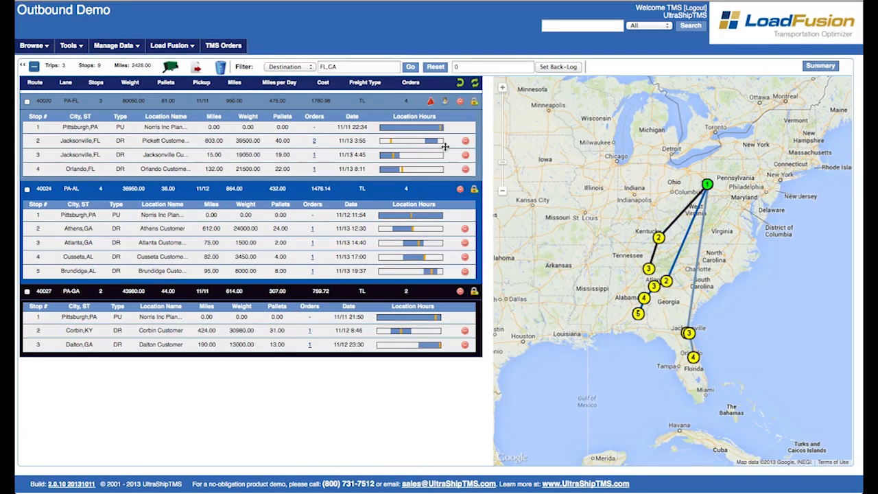
left_click(475, 83)
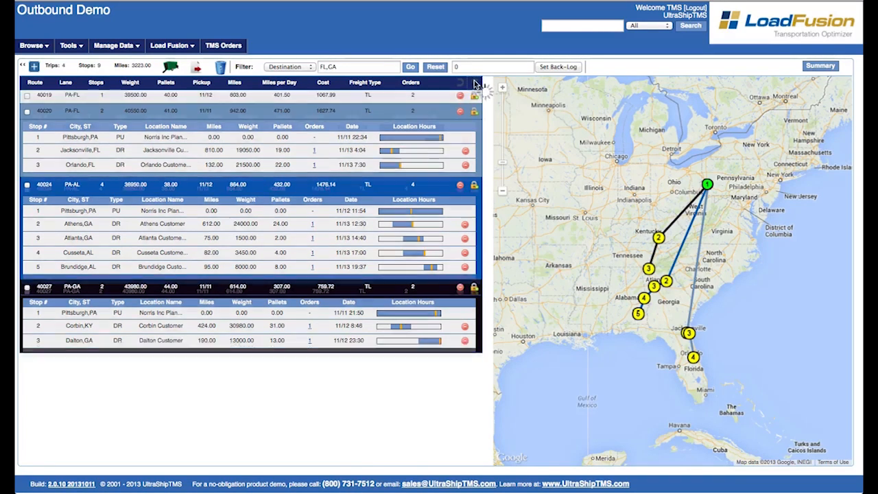
left_click(426, 95)
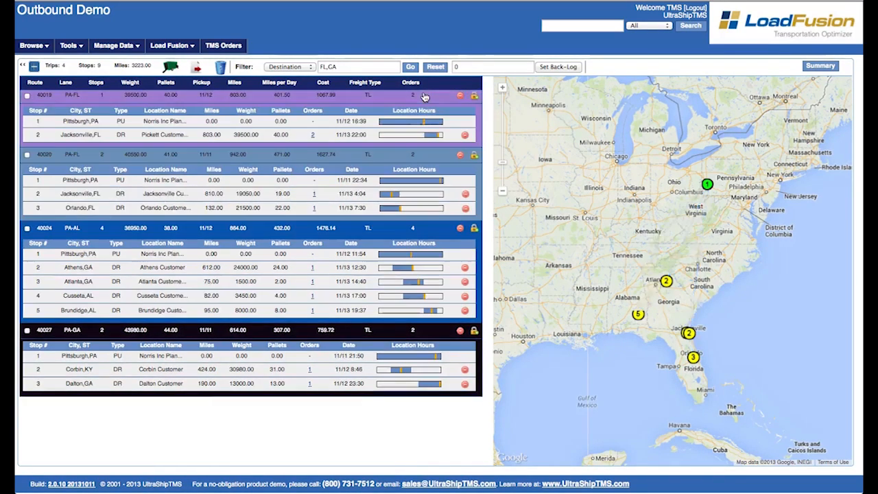